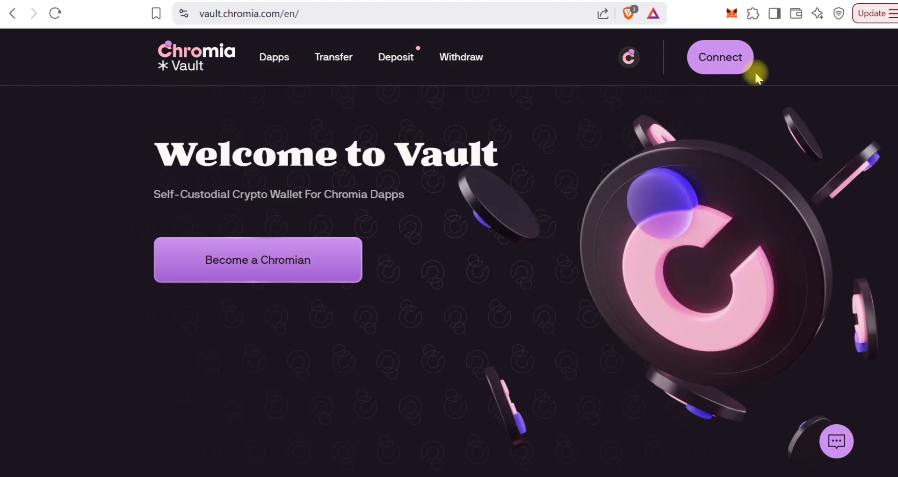
Attempt a MetaMask connection from Chromia Vault and dismiss the failure message
left_click(723, 60)
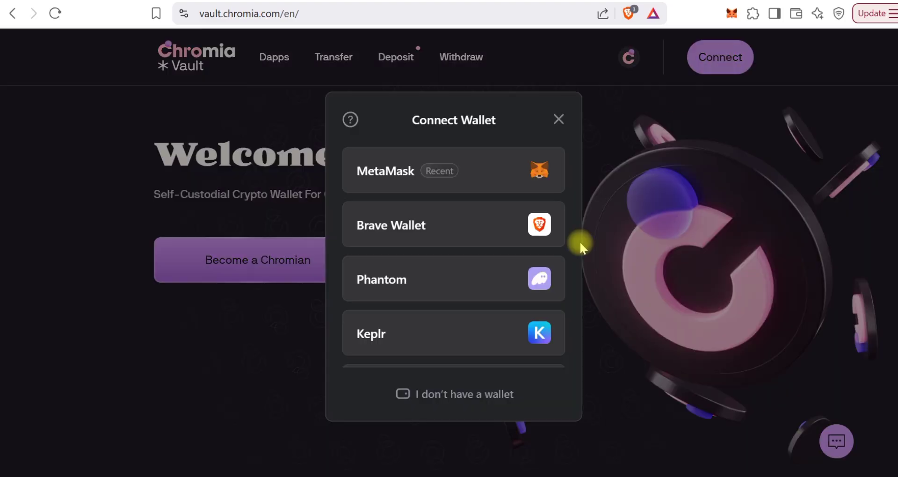
left_click(446, 172)
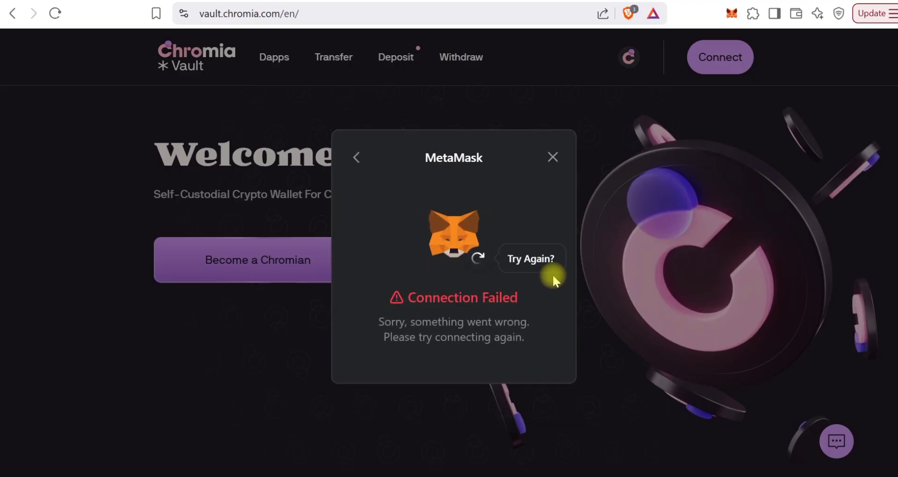
left_click(552, 157)
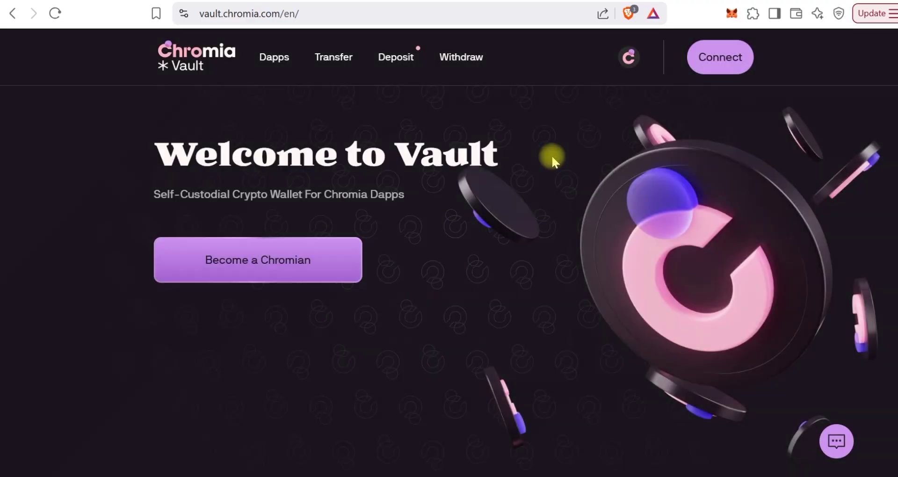
Disconnect vault.chromia.com from MetaMask's connected-site permissions and confirm
left_click(733, 14)
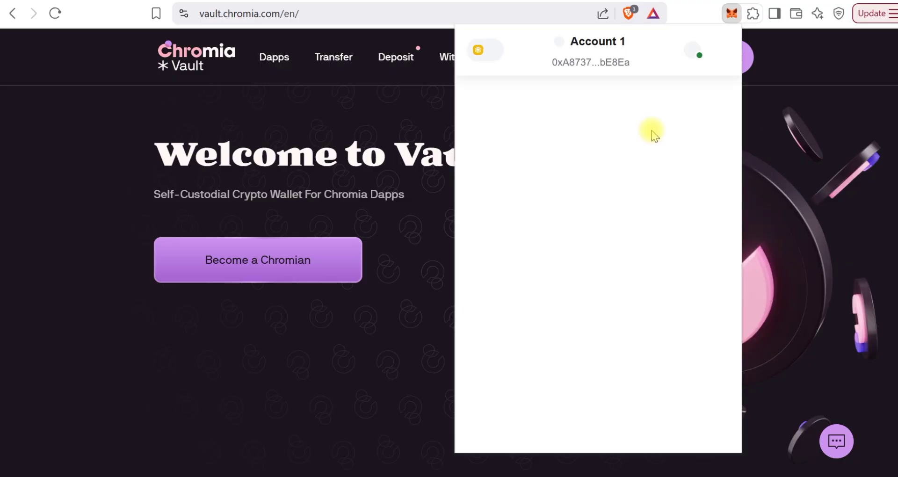
left_click(693, 51)
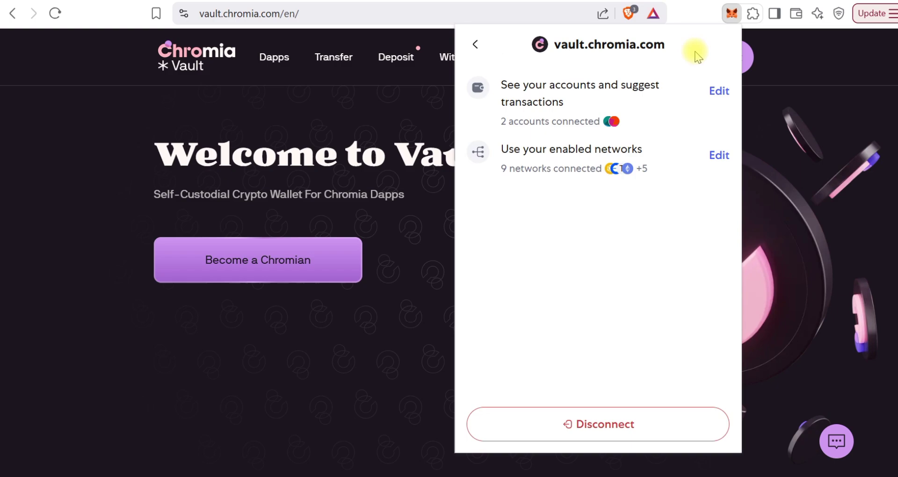
left_click(617, 425)
left_click(608, 155)
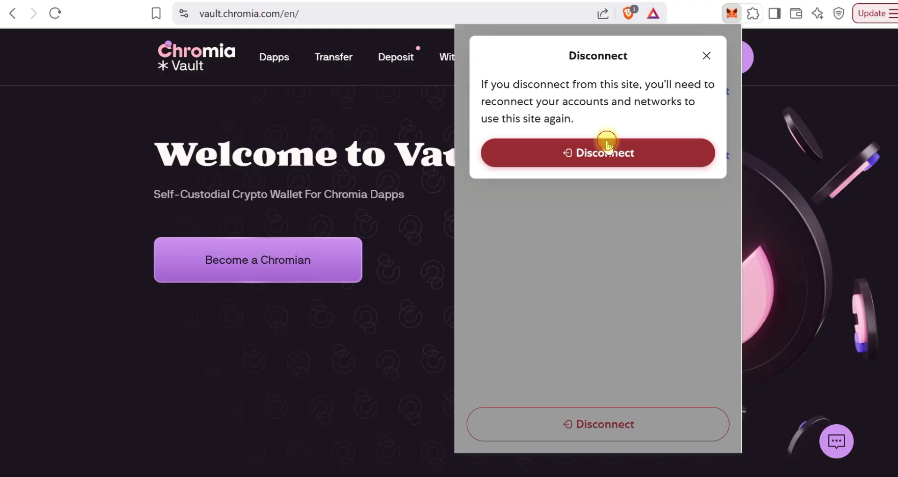
Connect the MetaMask account to Chromia Vault and approve the request in the MetaMask popup
left_click(778, 172)
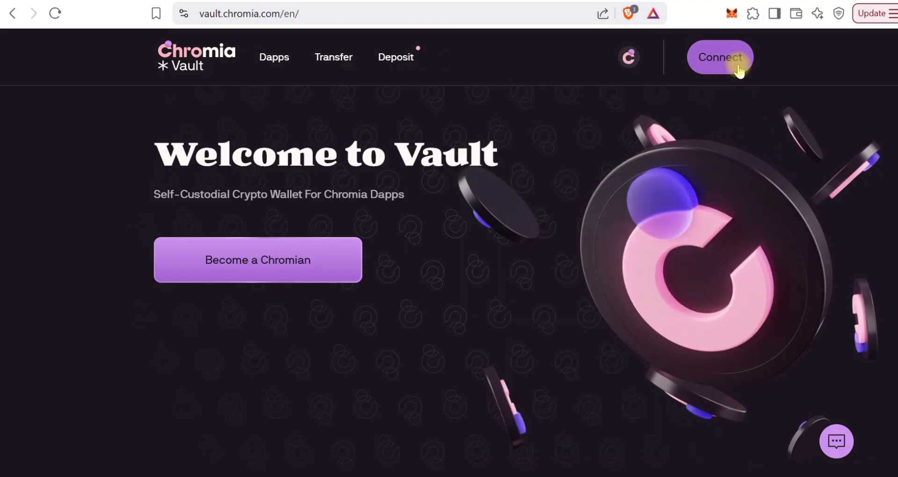
left_click(714, 57)
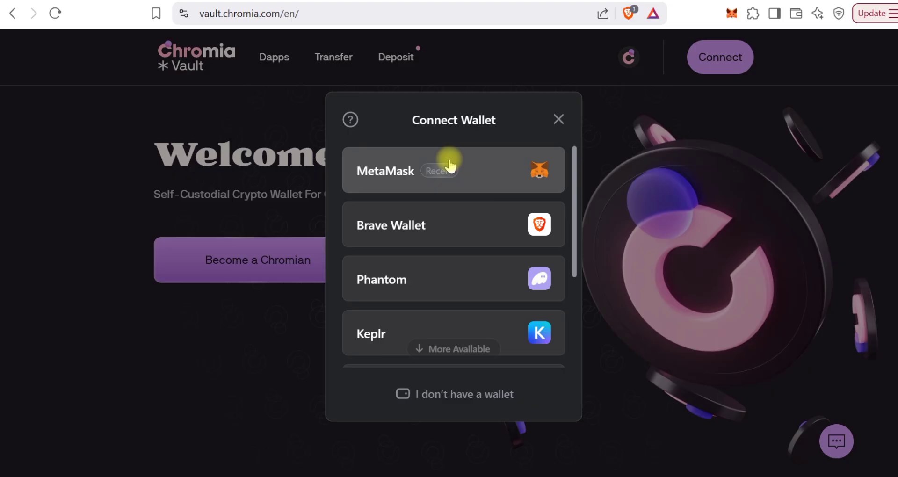
left_click(449, 165)
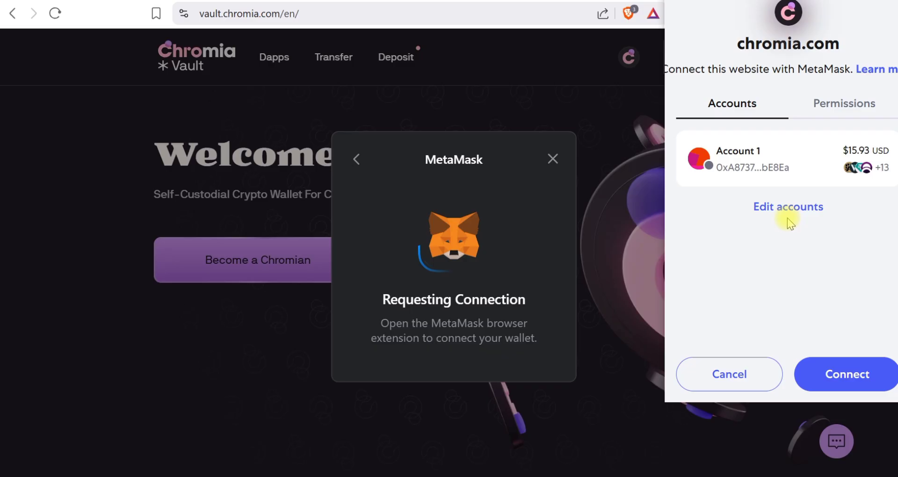
left_click(847, 375)
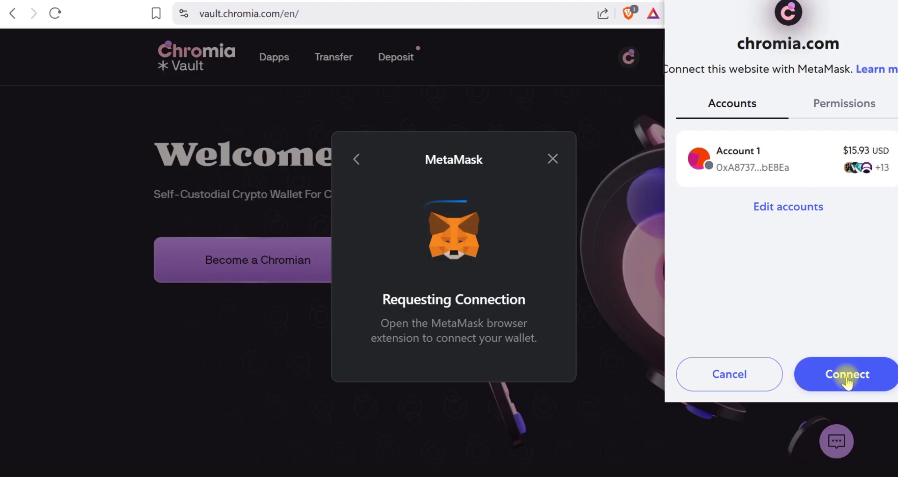
left_click(847, 375)
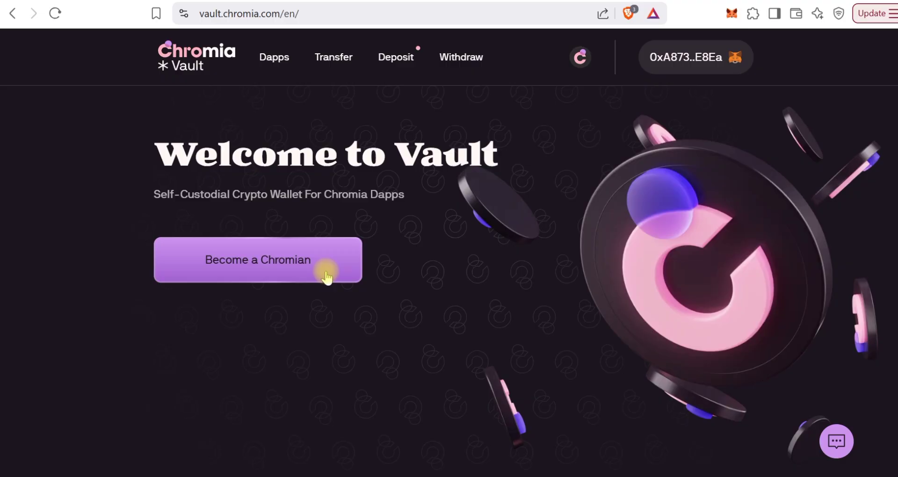
Go to the Dapps page and advance the All Dapps row until ColorPool DEX appears
left_click(268, 58)
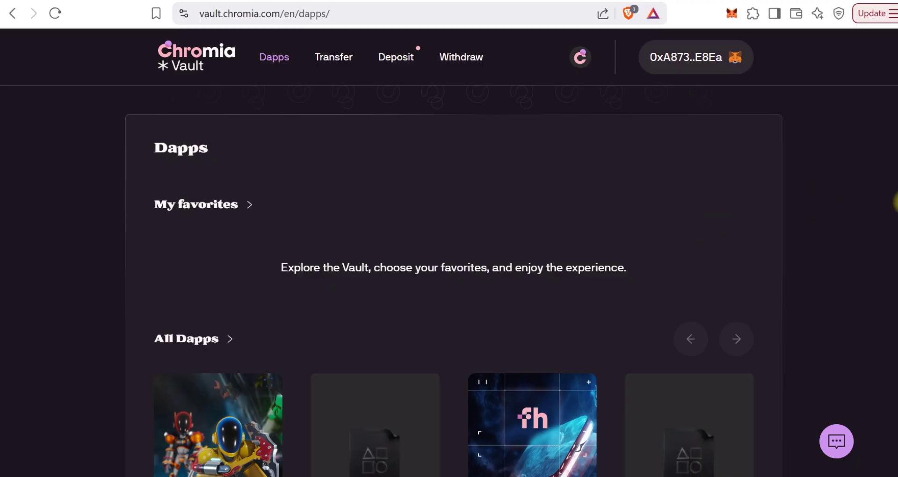
scroll(895, 202, "down", 4)
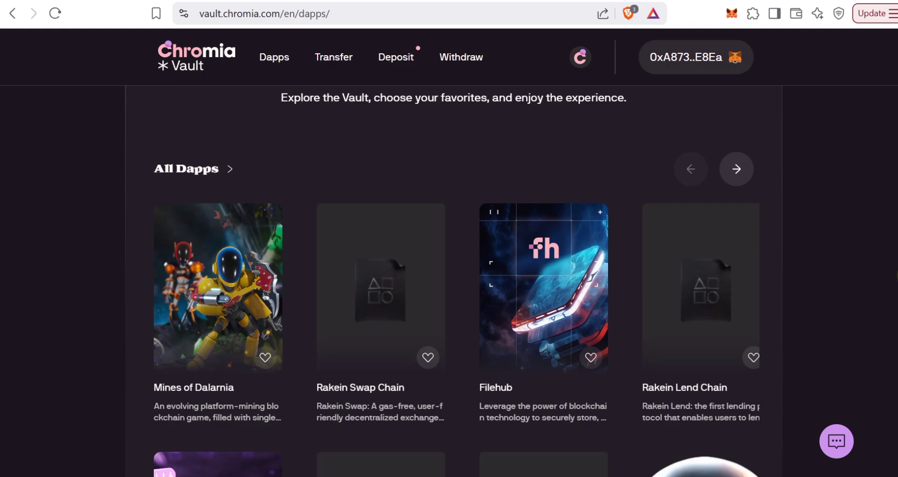
scroll(894, 274, "down", 3)
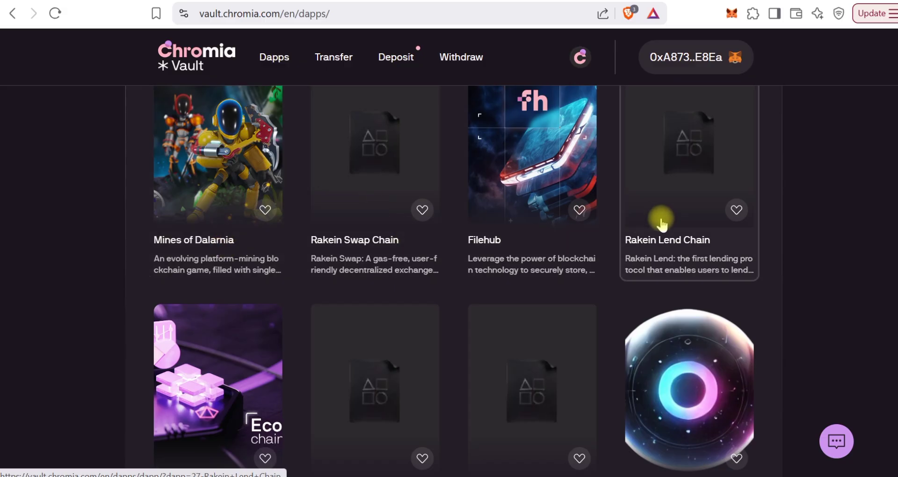
scroll(895, 278, "down", 2)
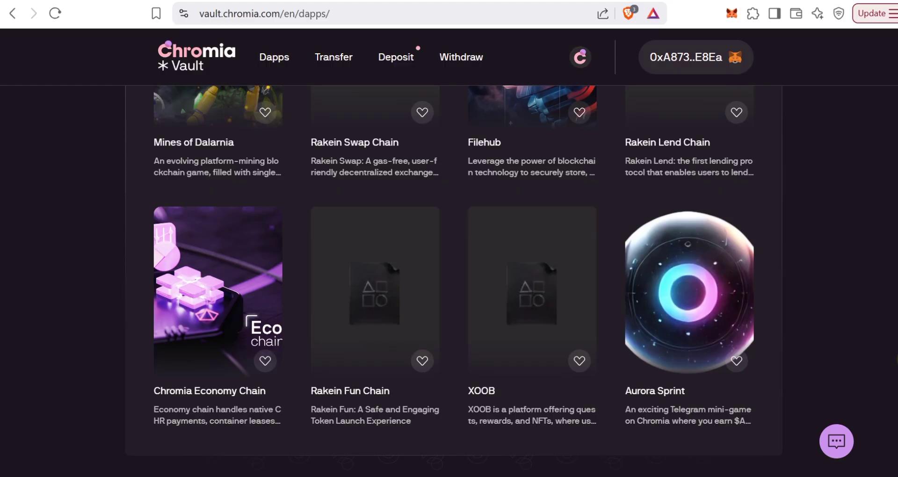
left_click_drag(896, 358, 895, 220)
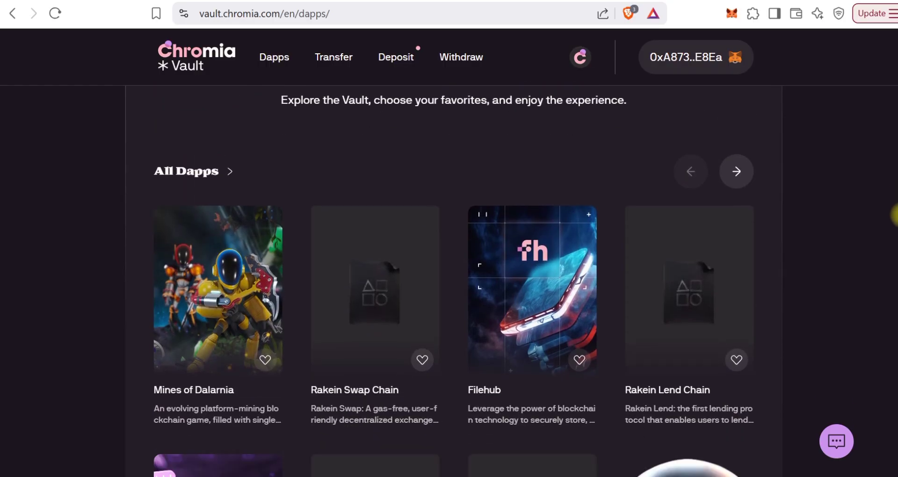
left_click(739, 181)
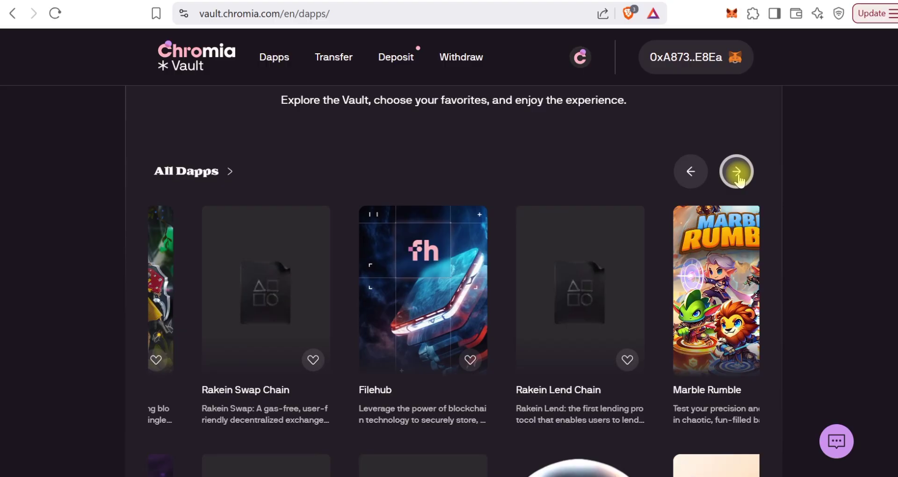
left_click(739, 181)
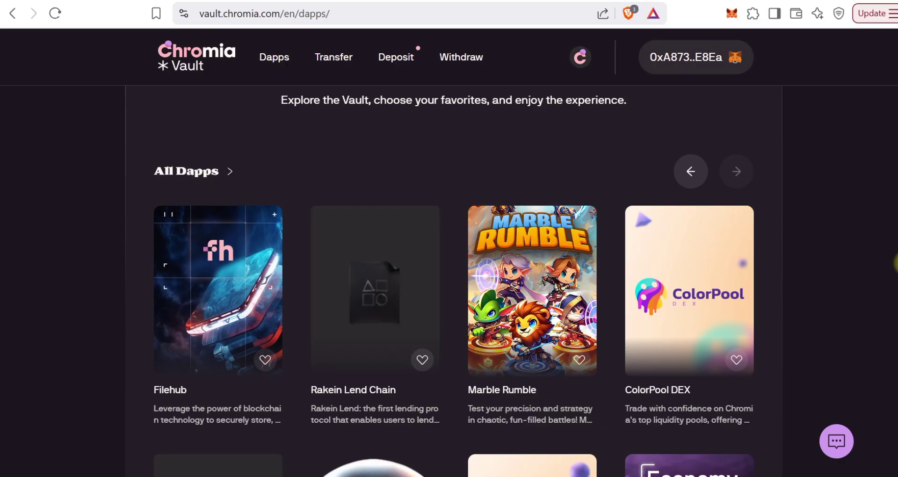
scroll(449, 280, "down", 3)
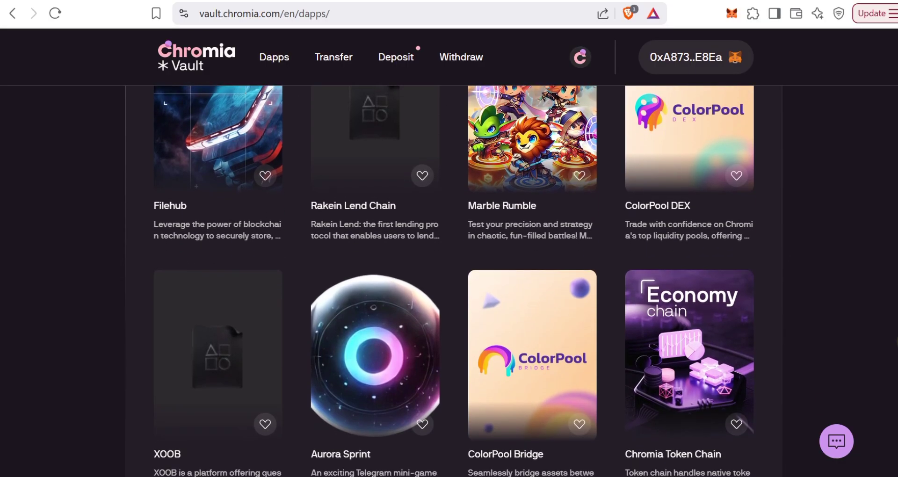
scroll(681, 181, "up", 2)
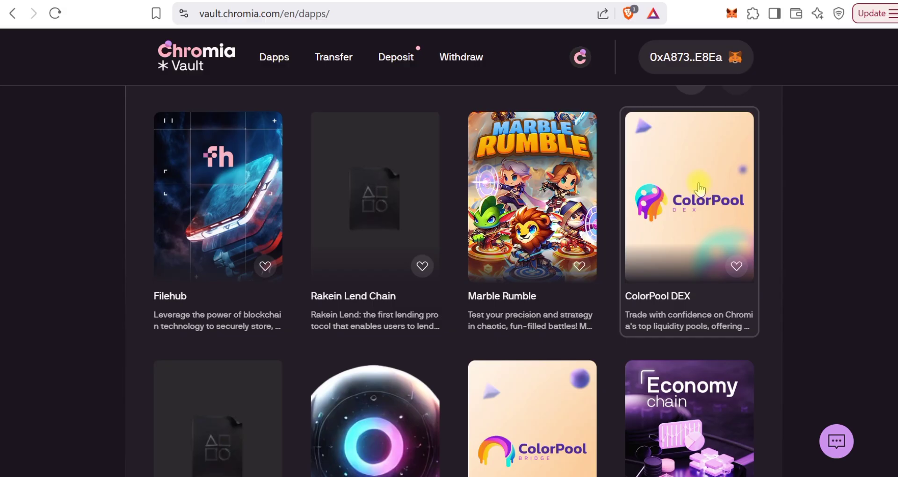
Open the ColorPool DEX card and scroll to its Balance tab's Create Dapp account prompt
left_click(699, 188)
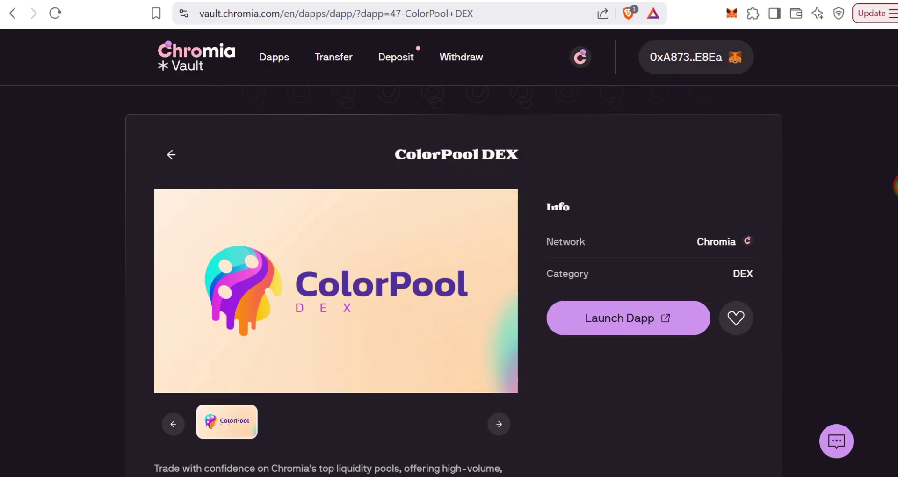
scroll(453, 290, "down", 5)
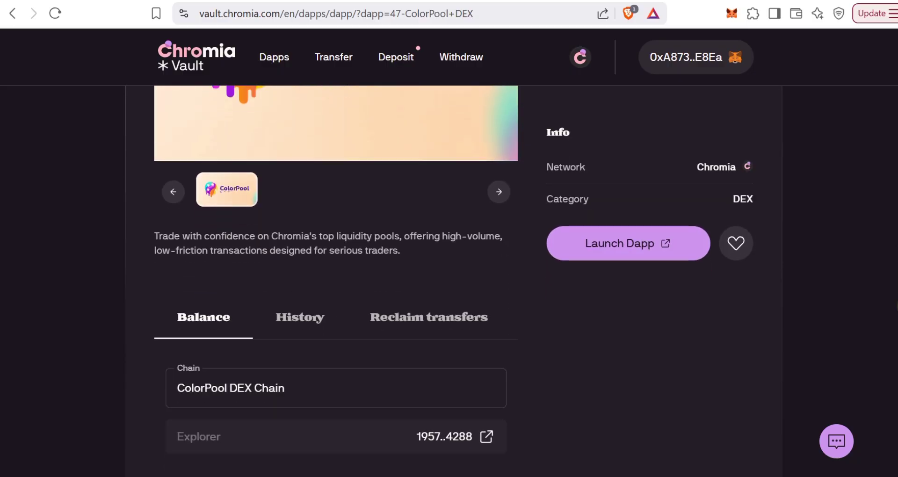
scroll(336, 281, "down", 3)
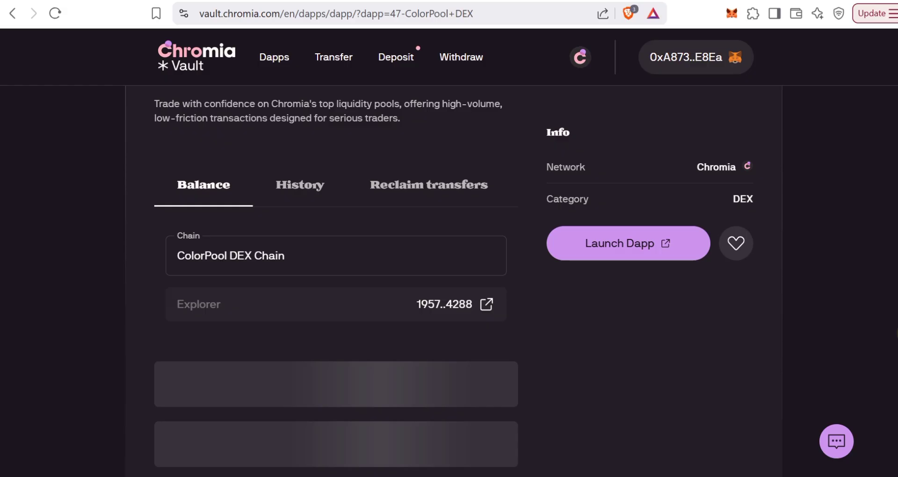
scroll(336, 281, "down", 2)
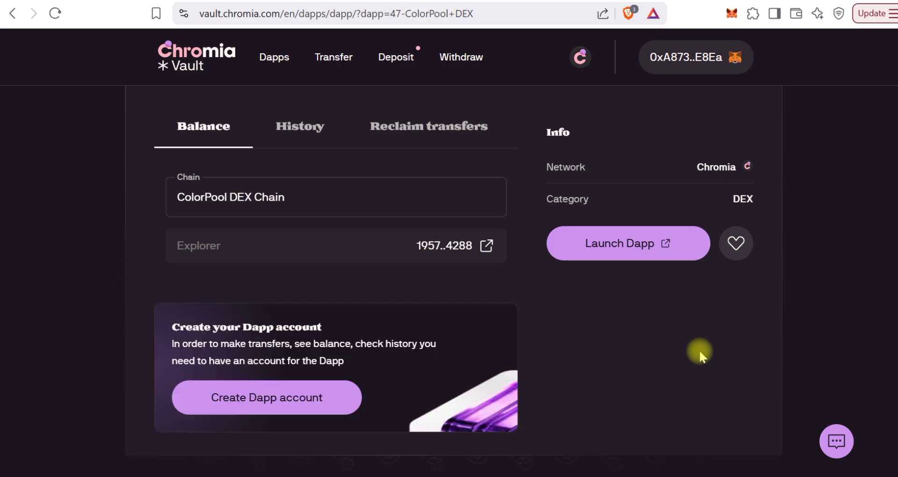
Create a ColorPool DEX dapp account by fee payment, choosing COLOR with its 10000.00 COLOR minimum
left_click(262, 405)
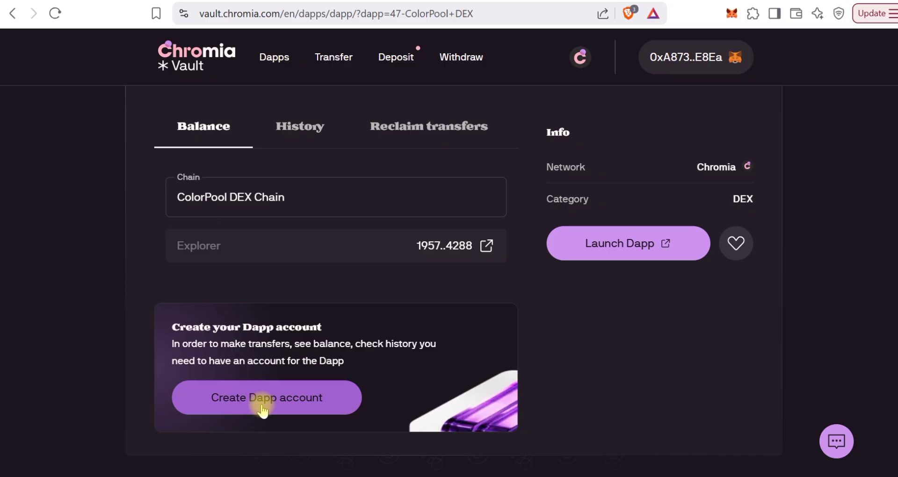
left_click(267, 398)
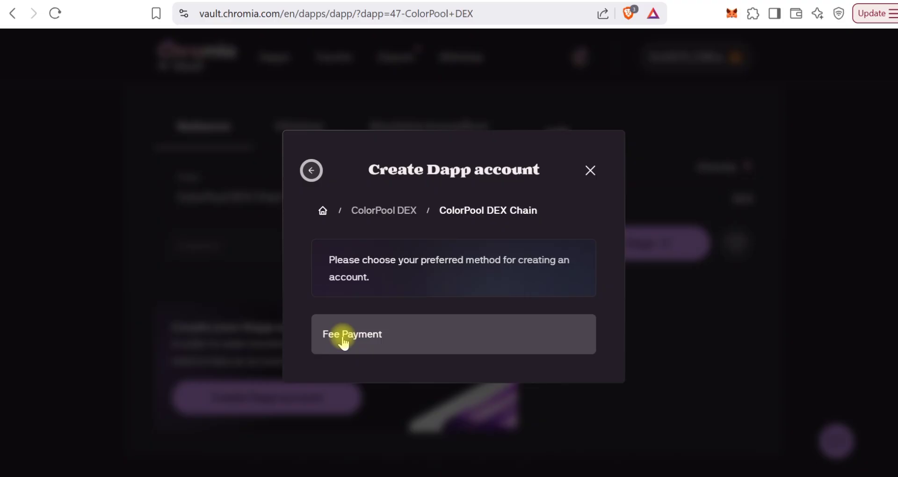
left_click(434, 339)
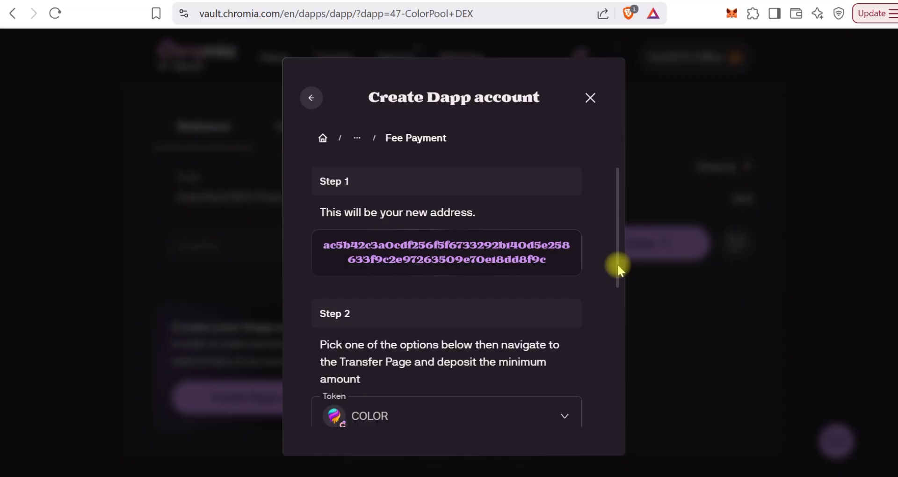
left_click_drag(617, 270, 625, 342)
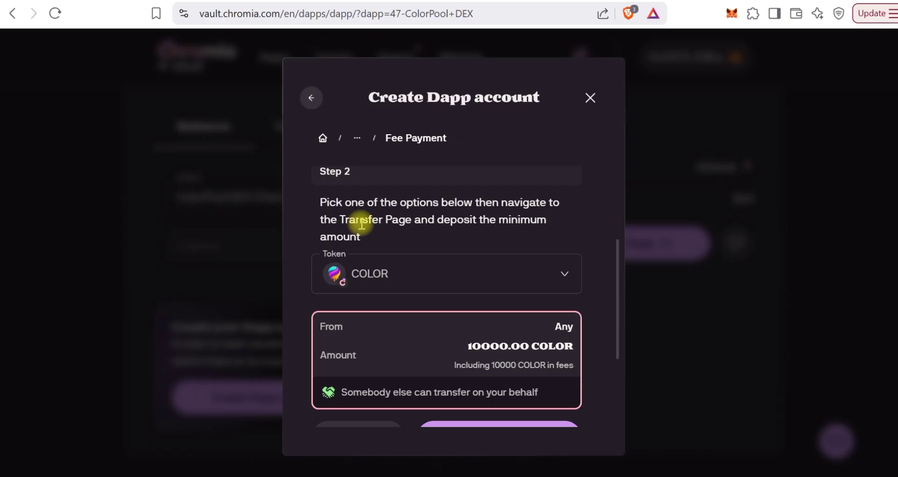
left_click(560, 274)
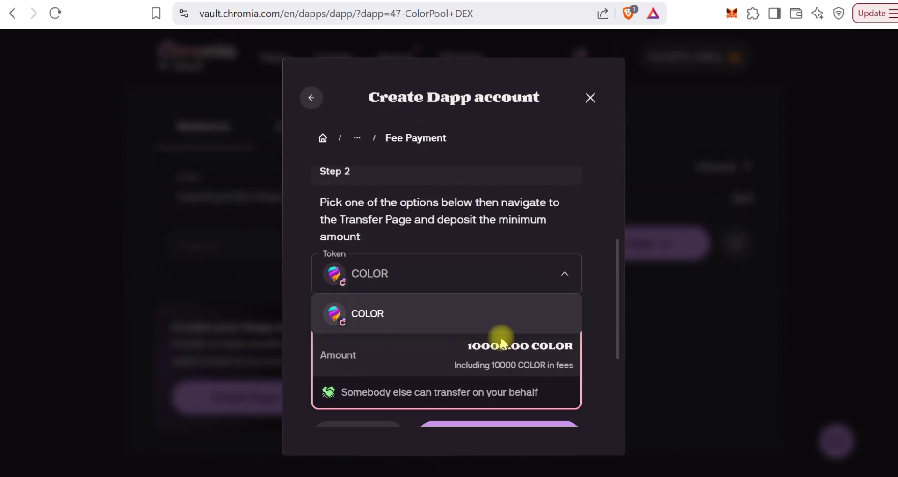
left_click(407, 314)
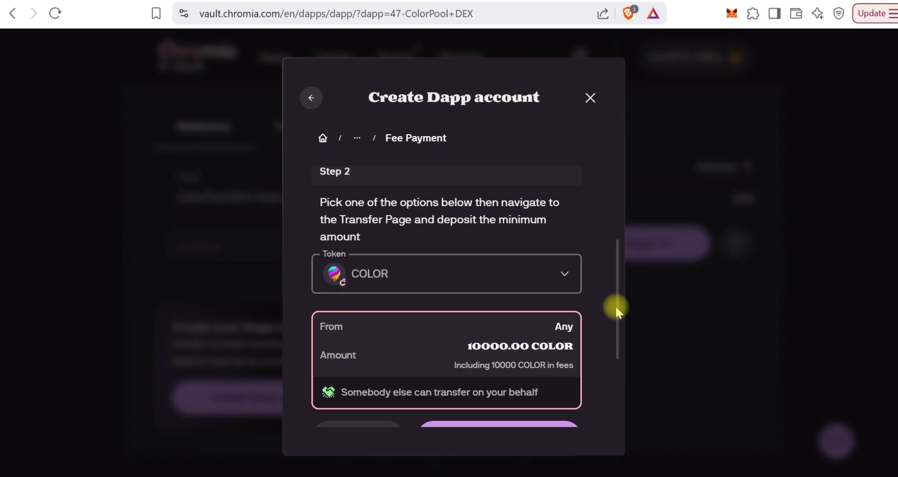
left_click_drag(616, 308, 621, 386)
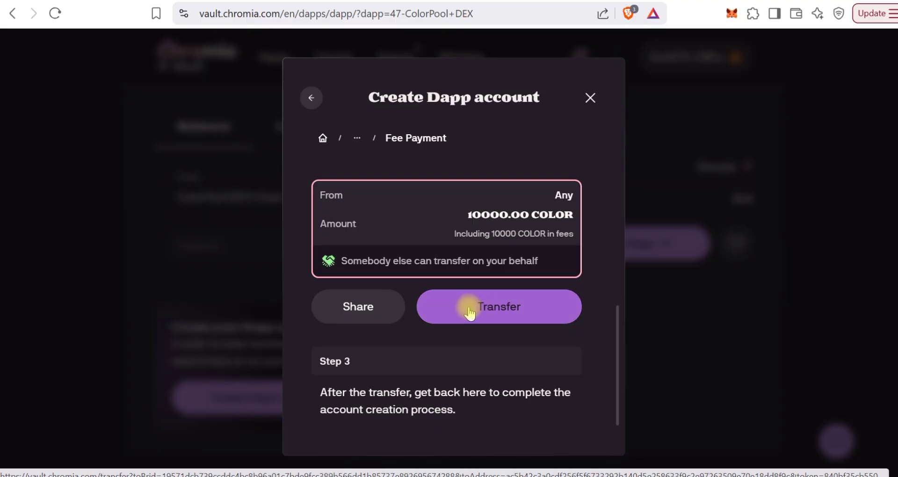
Open the Transfer form for the fee, then switch to the Deposit page instead
left_click(490, 306)
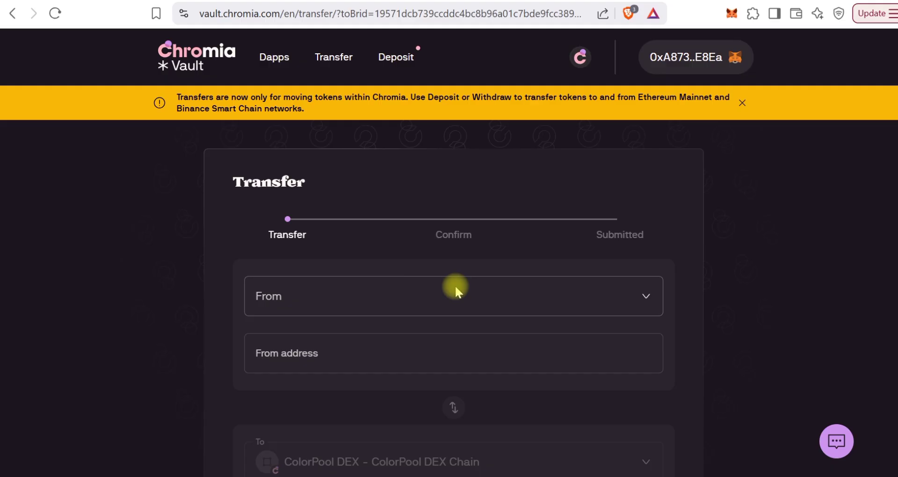
left_click(398, 58)
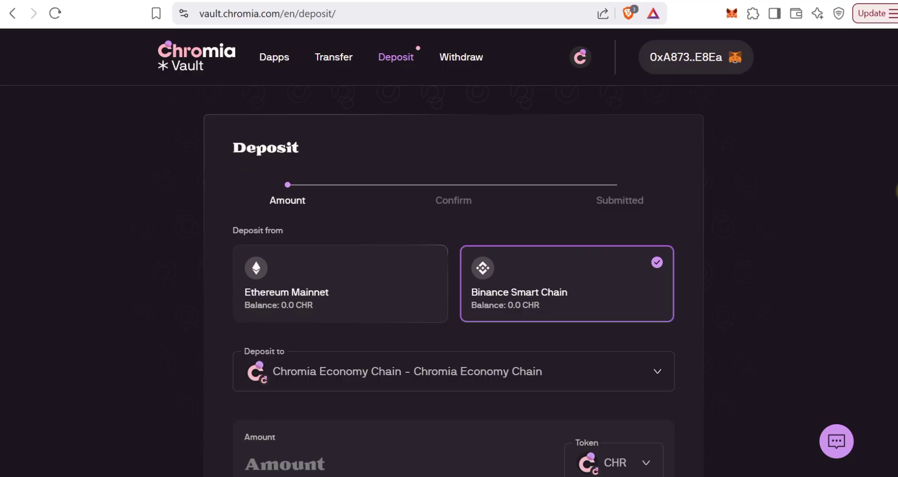
scroll(454, 281, "down", 2)
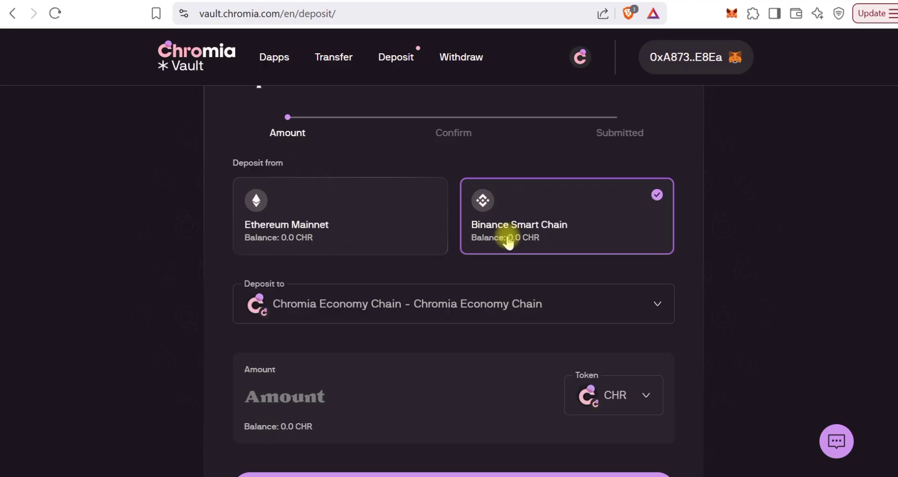
left_click(652, 309)
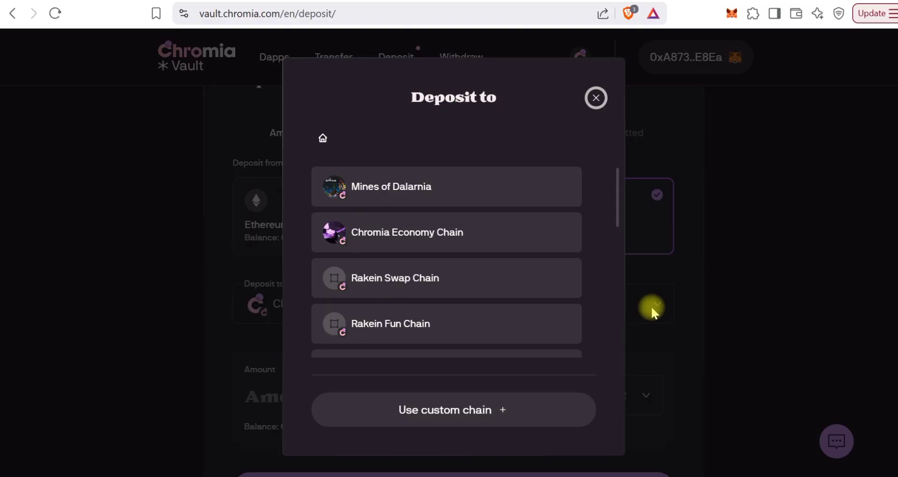
left_click(464, 241)
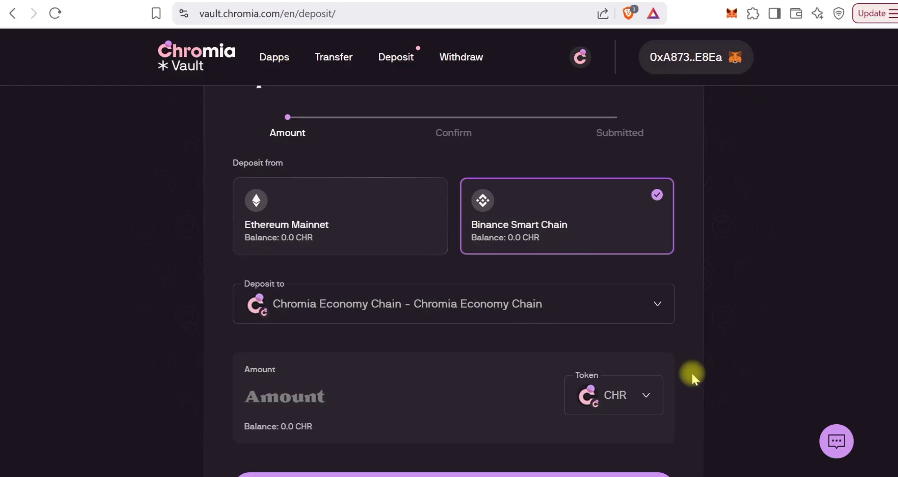
scroll(896, 358, "down", 2)
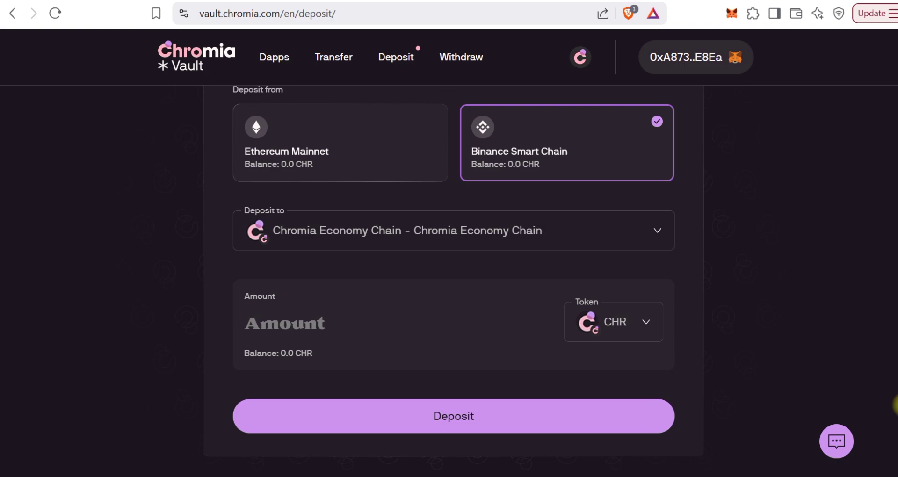
left_click(632, 325)
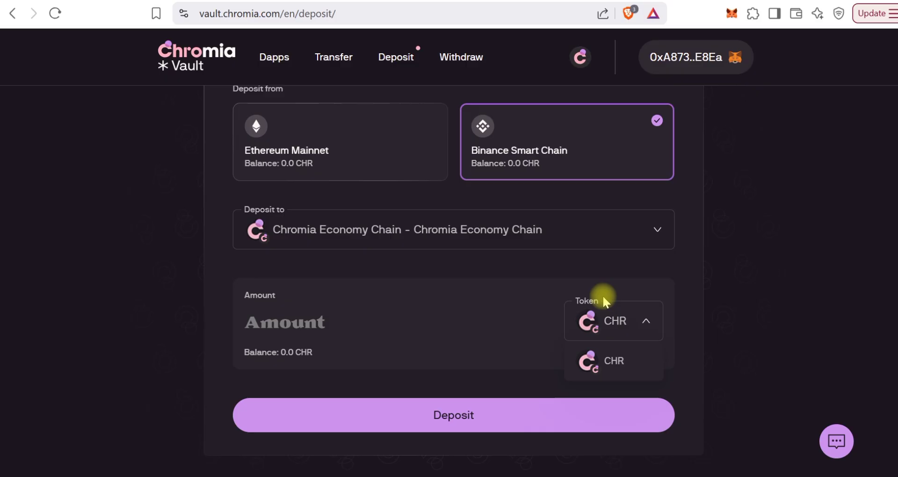
left_click(631, 276)
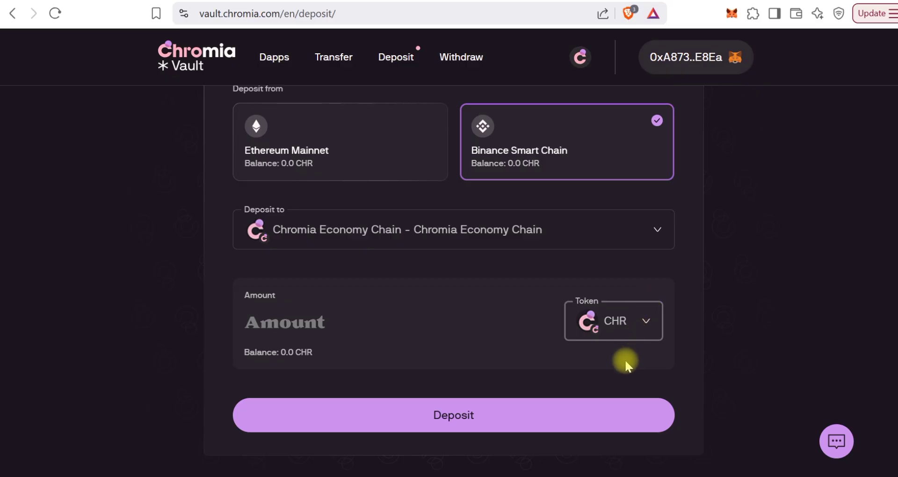
Set the deposit destination to ColorPool DEX and check its COLOR token list
left_click(569, 221)
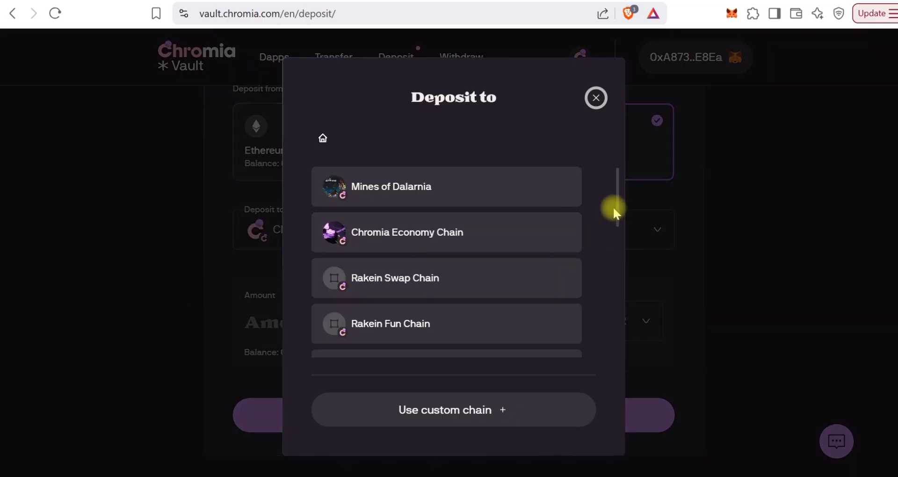
left_click_drag(615, 209, 616, 319)
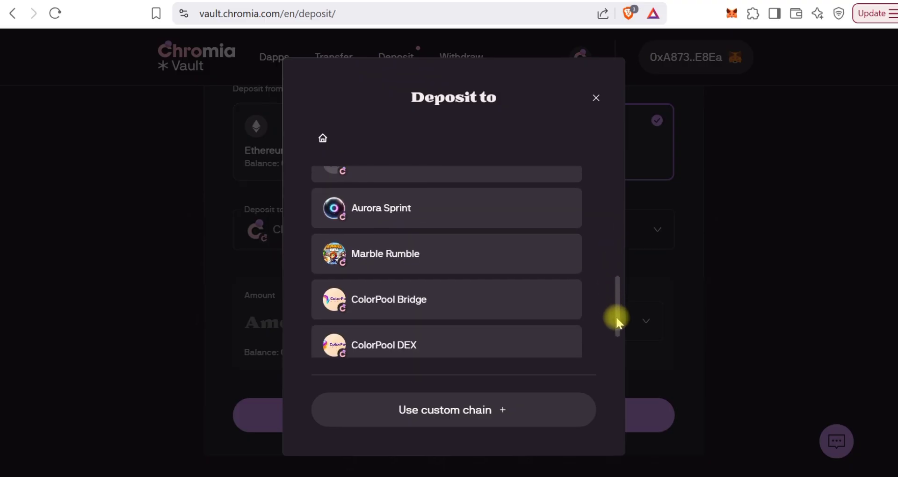
left_click(431, 336)
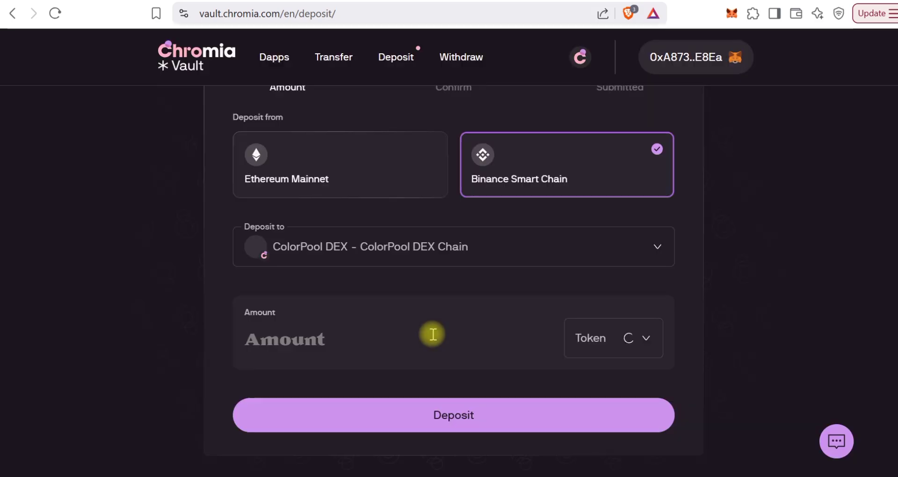
left_click(646, 338)
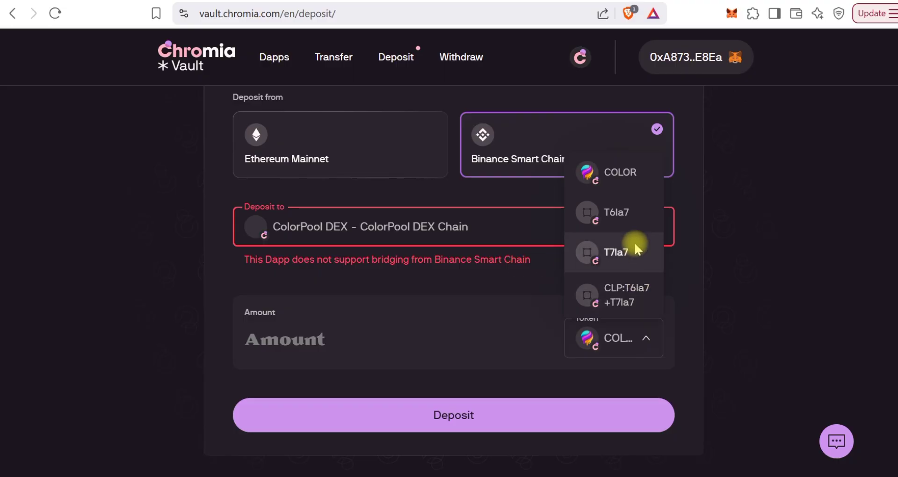
left_click(461, 228)
Switch the deposit destination to ColorPool Bridge and confirm its token list shows No tokens
left_click(648, 221)
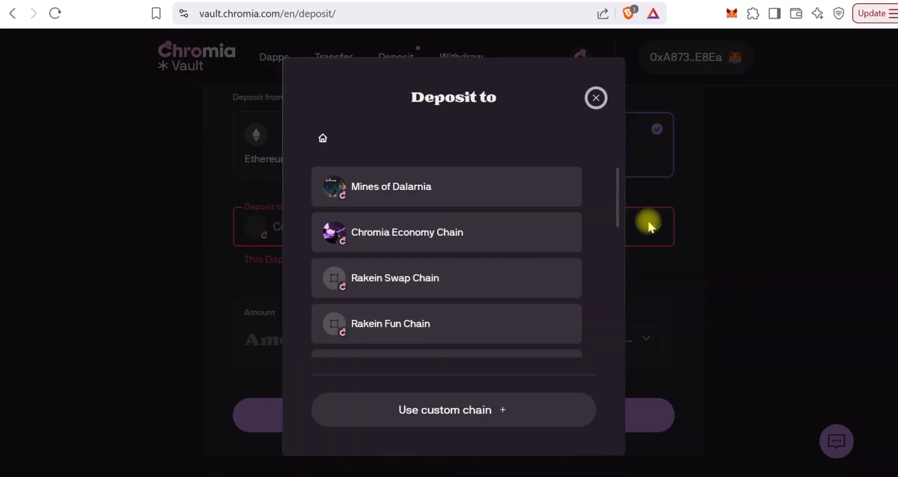
left_click_drag(618, 206, 611, 334)
left_click(426, 248)
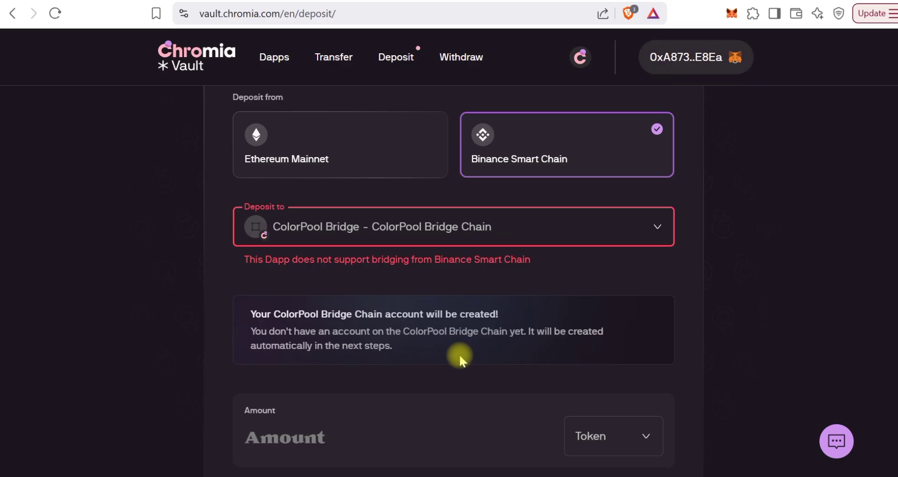
scroll(460, 357, "down", 2)
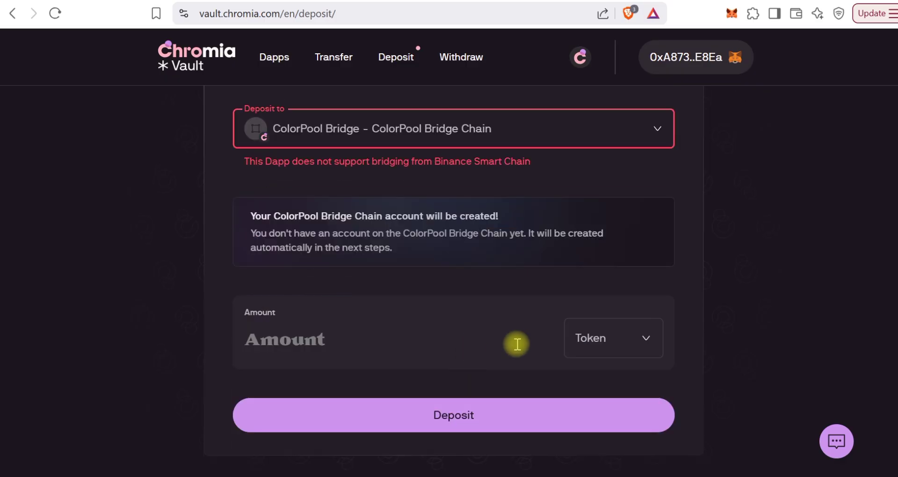
left_click(639, 356)
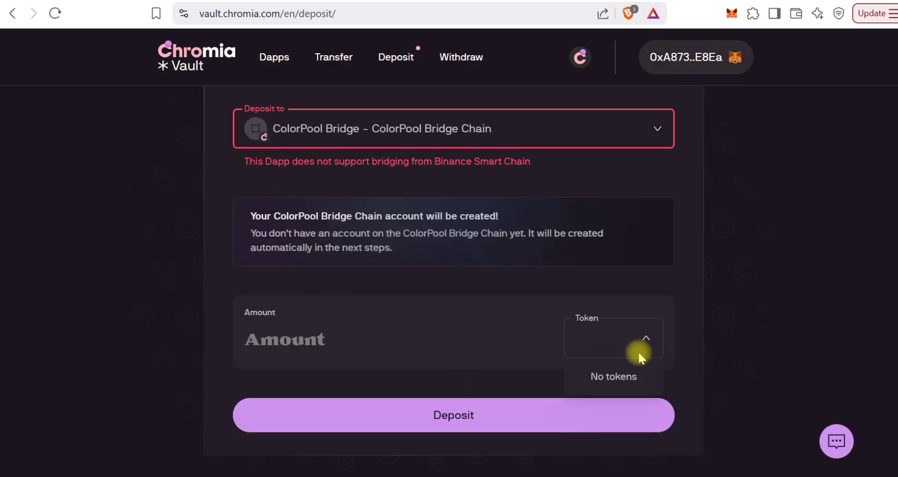
left_click(612, 346)
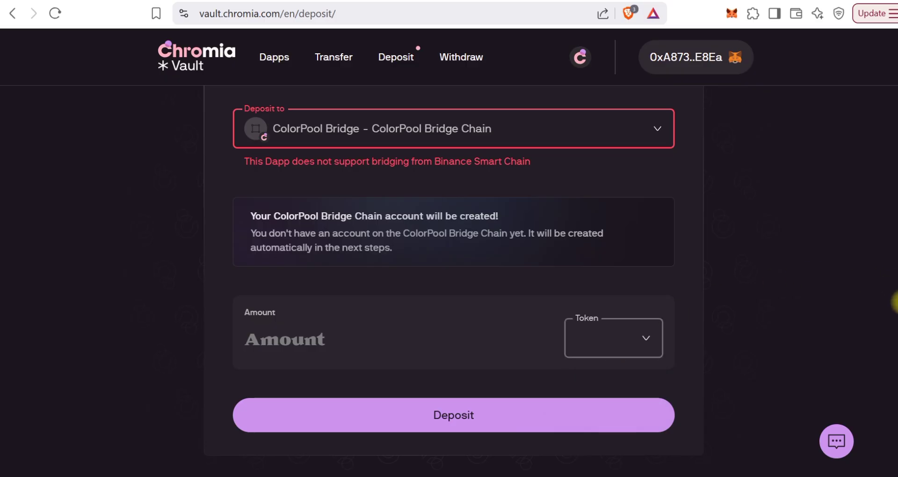
scroll(895, 302, "up", 3)
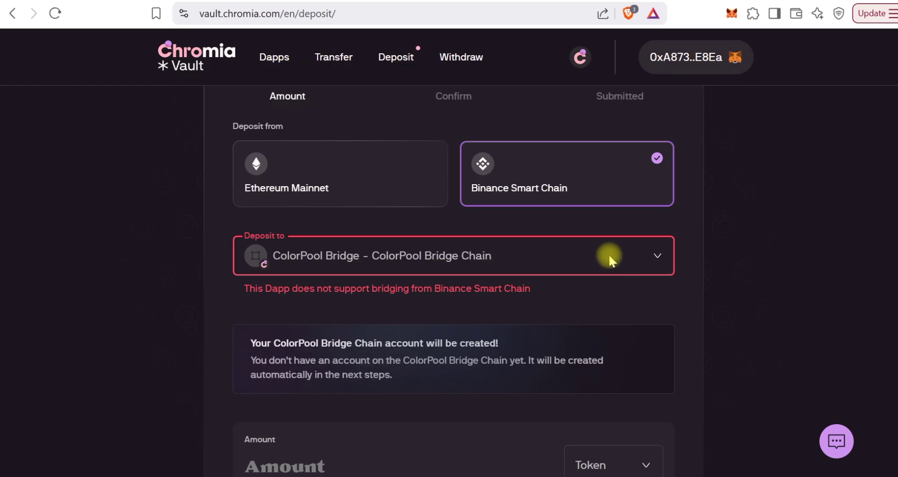
Choose Chromia Economy Chain as the deposit destination and view its CHR token option
left_click(569, 256)
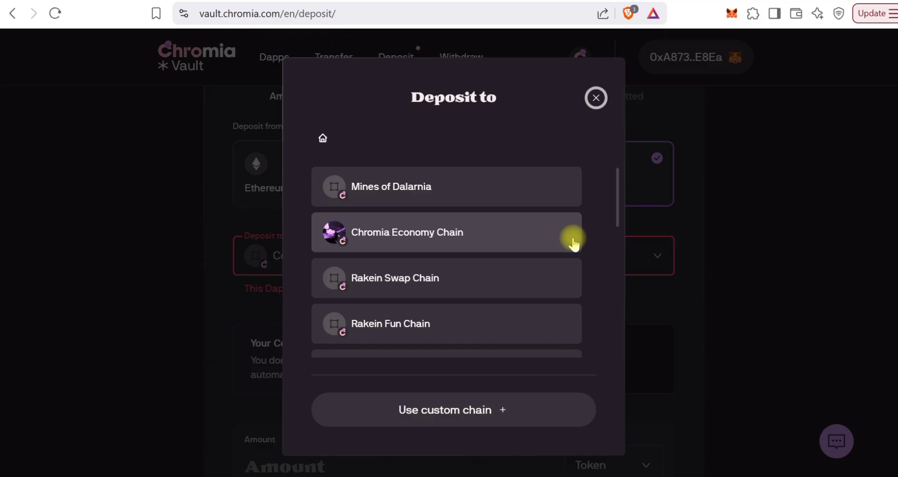
left_click(398, 236)
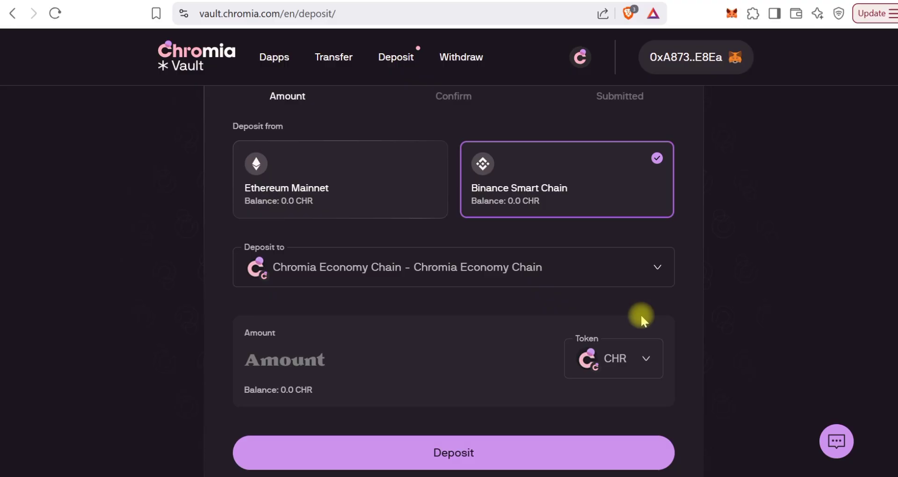
left_click(644, 358)
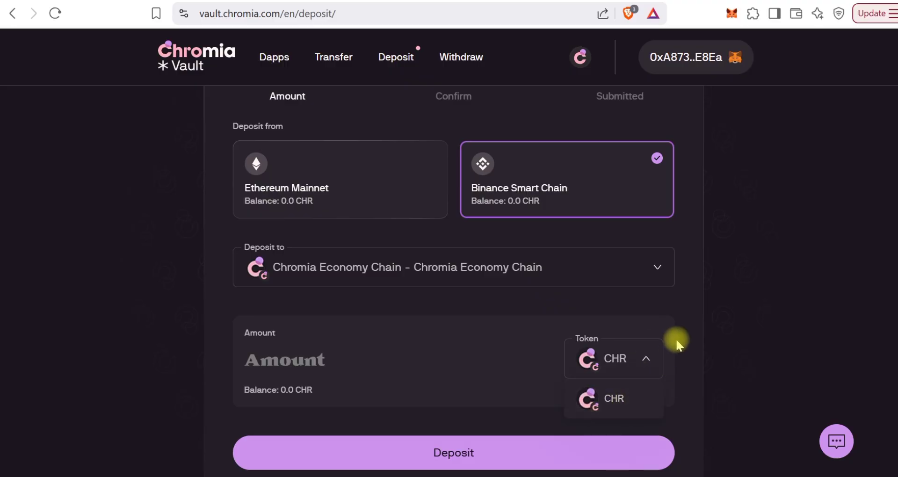